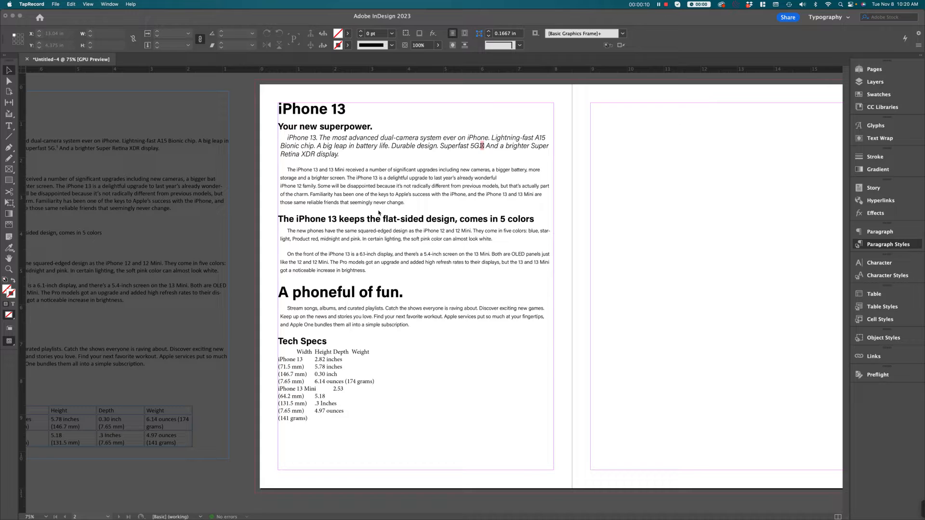
- Set the words "The iPhone 13" in the first Body Copy paragraph to Bold Italic
click(894, 244)
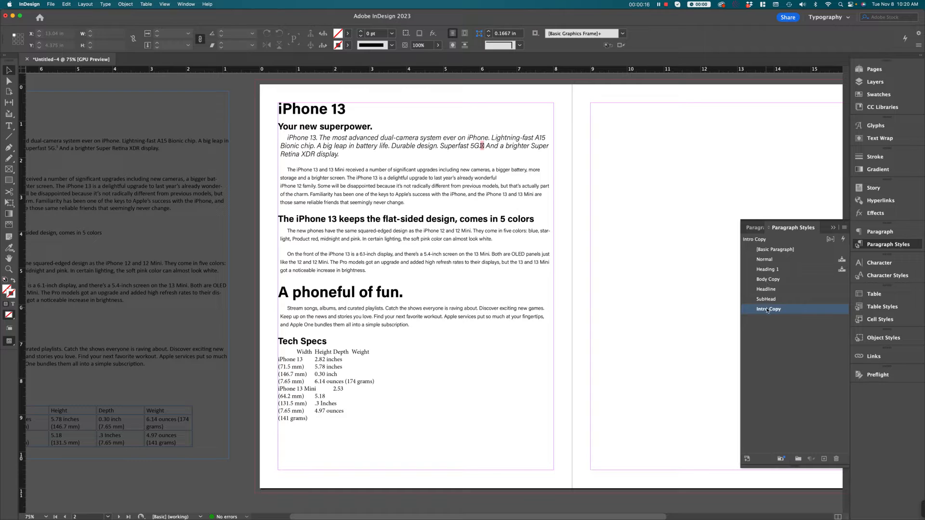
click(801, 353)
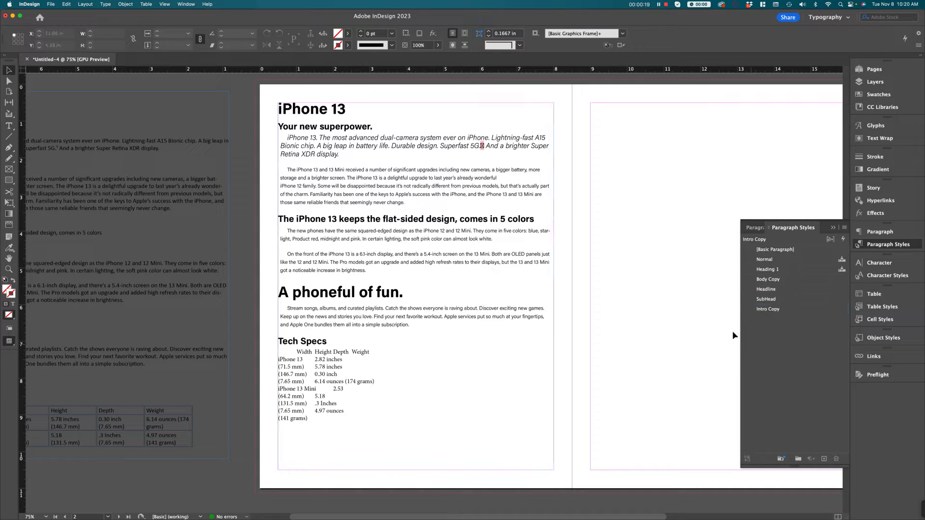
double_click(407, 192)
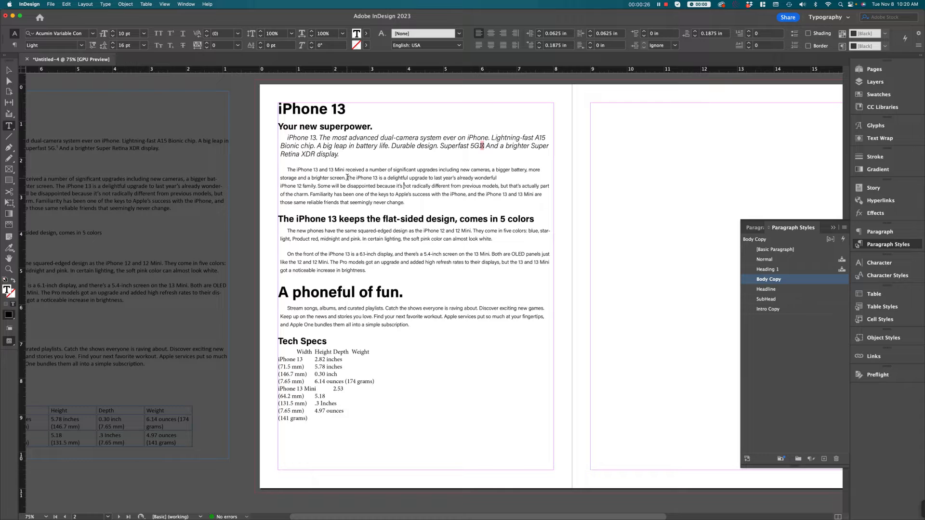
drag(347, 178, 377, 178)
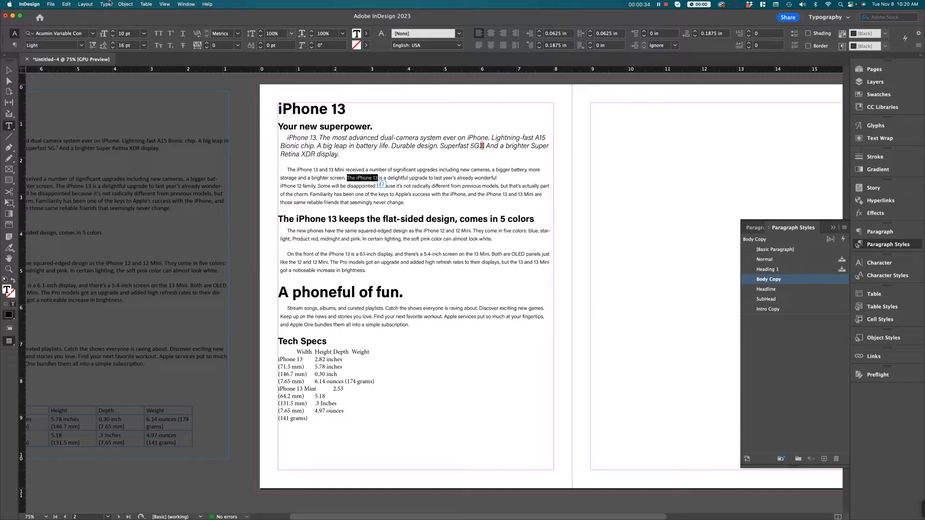
click(81, 45)
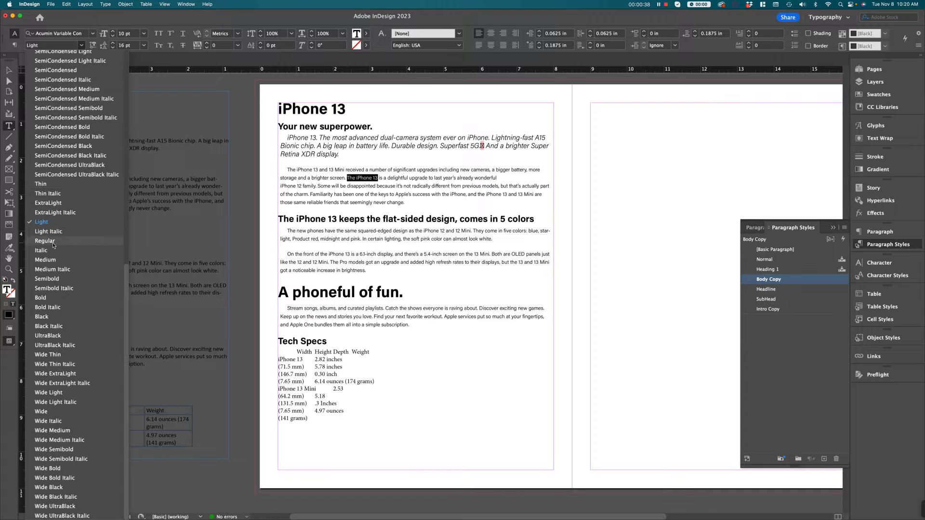
click(51, 308)
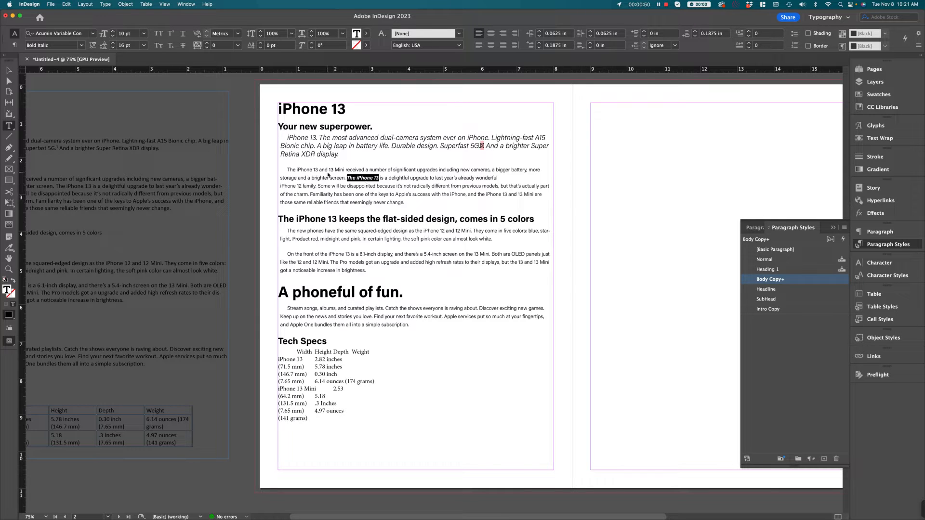
- Clear the local override on "The iPhone 13" so the text follows the Body Copy paragraph style
click(370, 177)
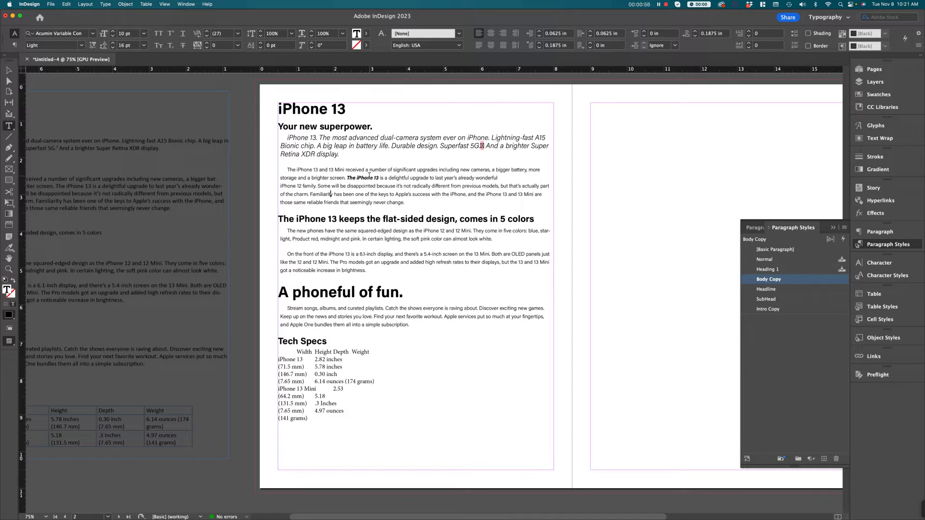
click(368, 178)
mouse_move(785, 284)
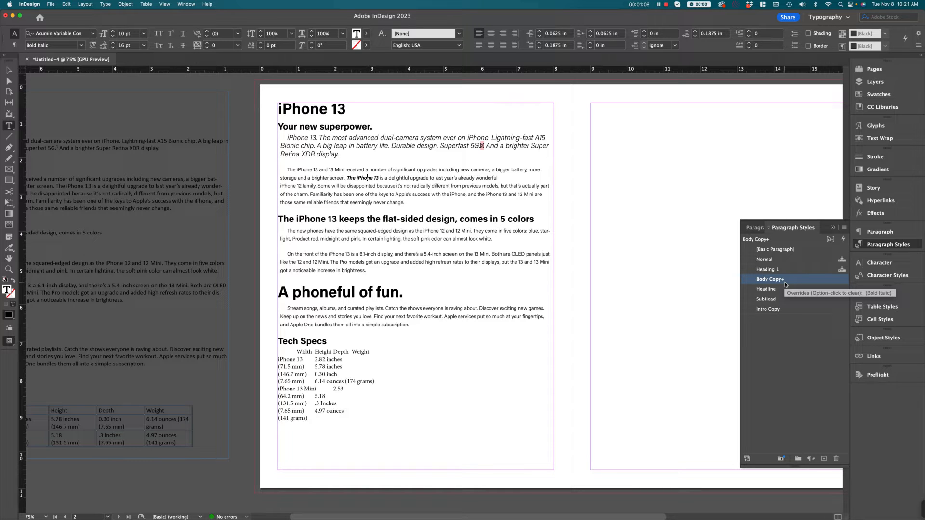
alt+click(790, 283)
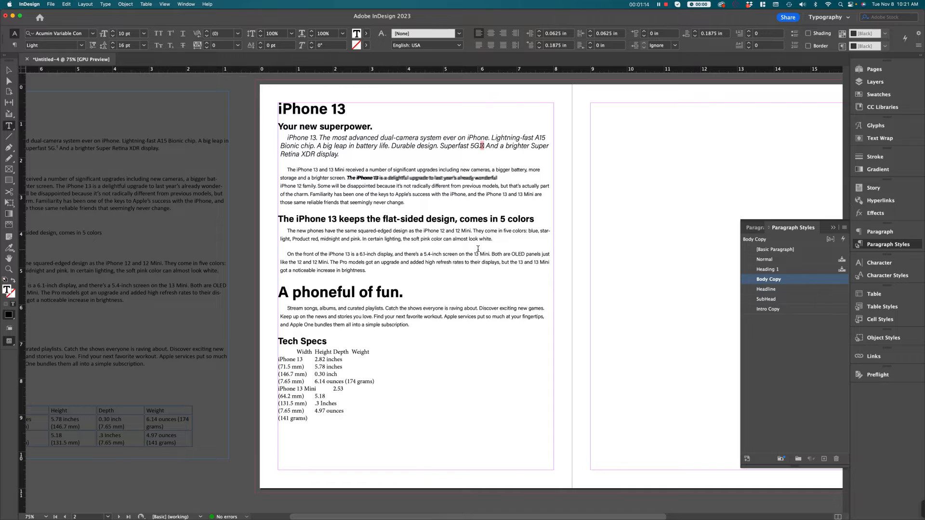
- Set only "iPhone 13" in the second sentence of the first body paragraph to Bold Italic
key(super+equal)
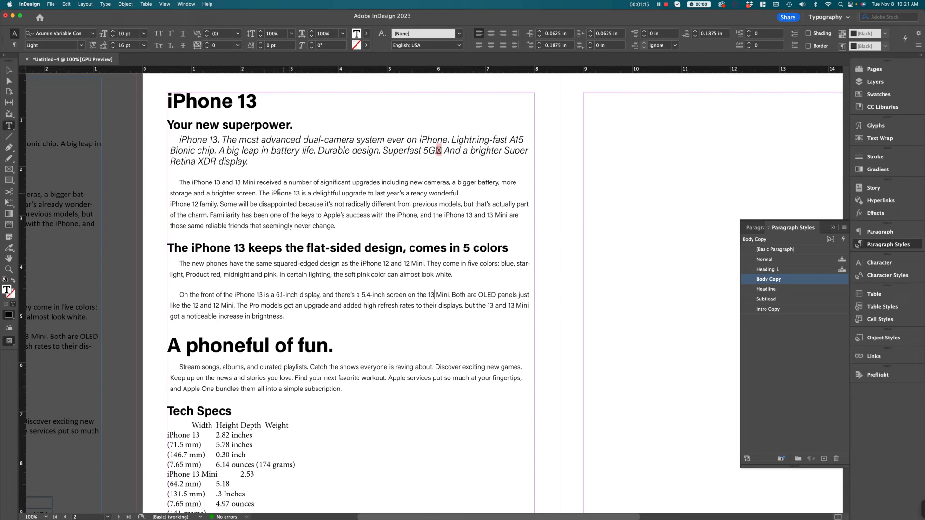
drag(272, 193, 290, 193)
click(291, 192)
drag(273, 193, 300, 193)
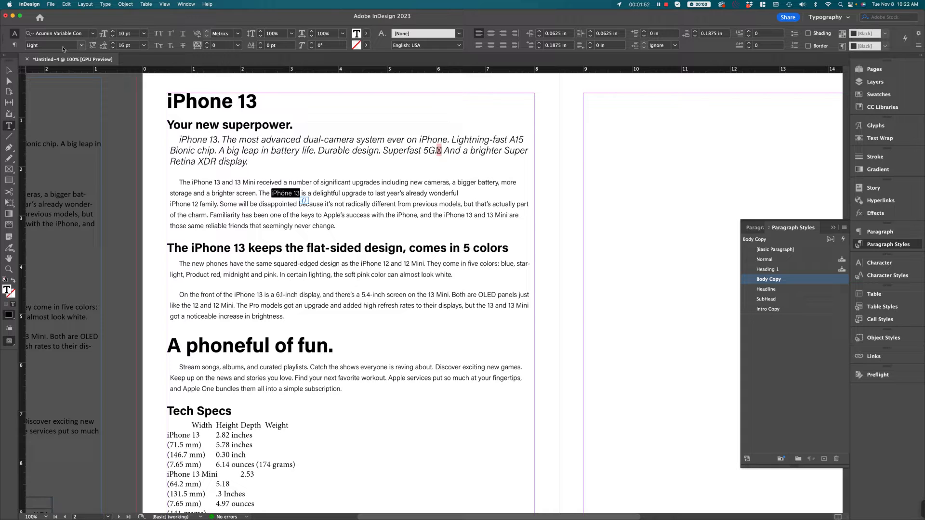
click(81, 46)
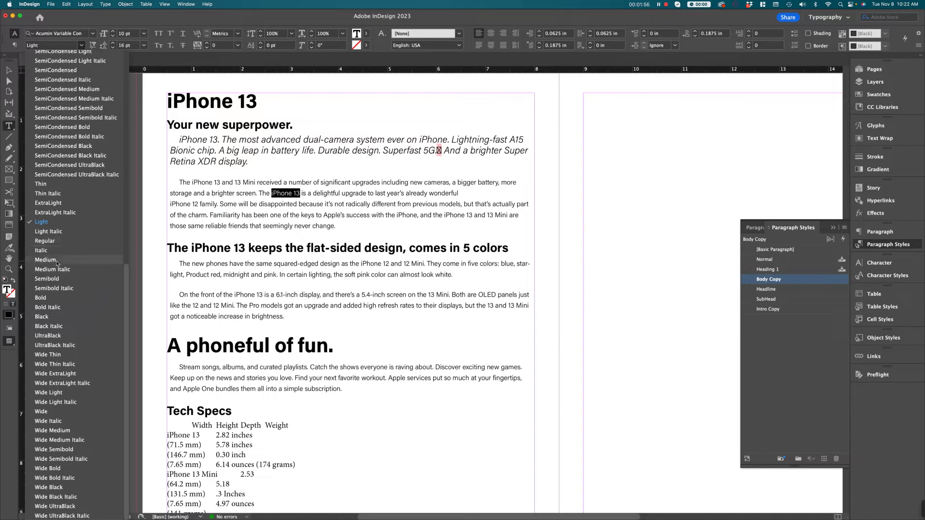
click(58, 308)
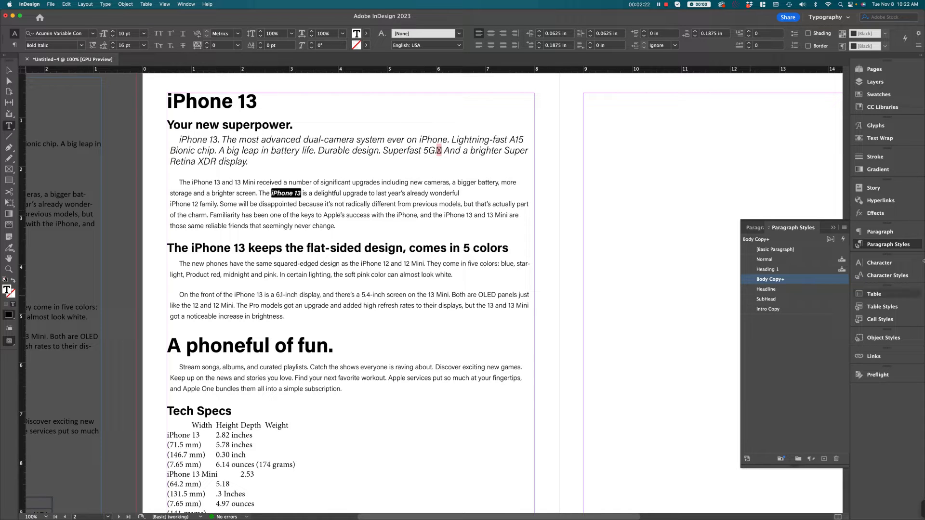
- Create a character style from the selected bold italic text, apply it to that text and name it Emphasis
click(888, 275)
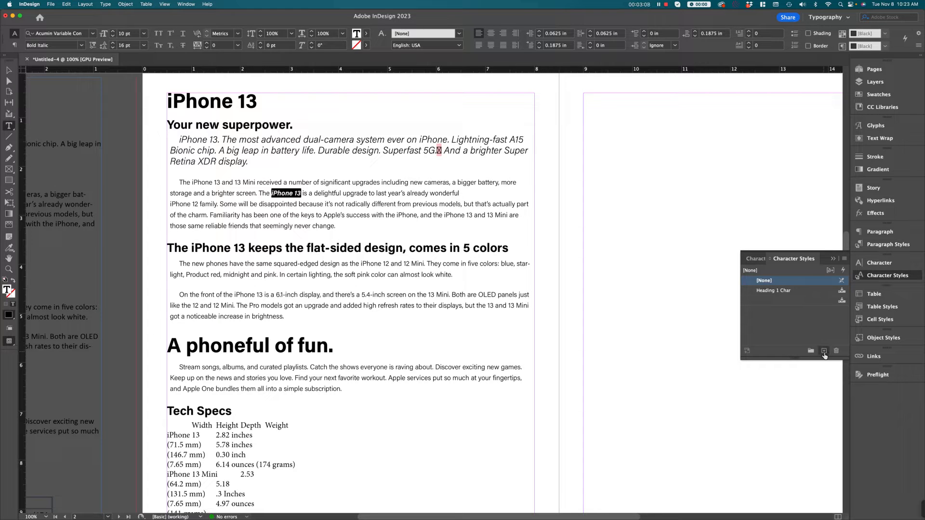
click(824, 351)
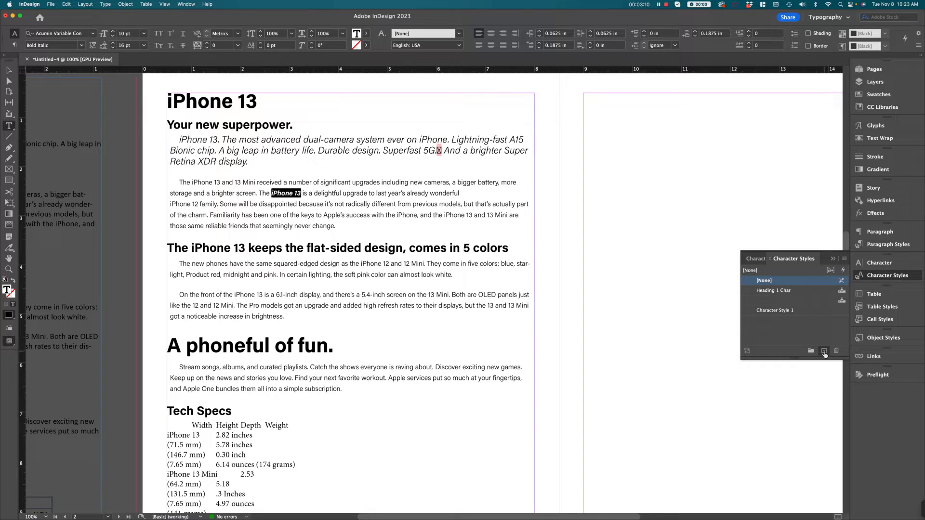
click(790, 311)
double_click(801, 315)
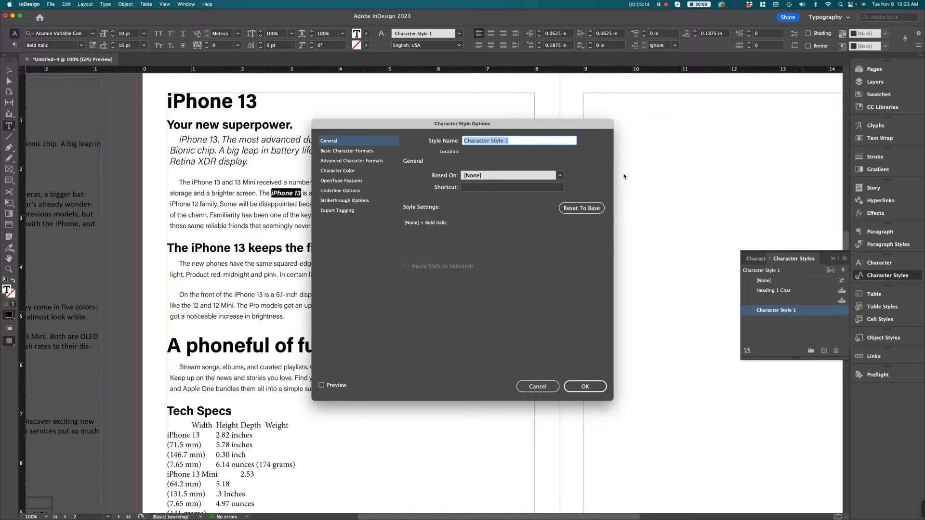
text(Emphasis)
- Set the Emphasis style's character color to the cyan swatch C=100 M=0 Y=0 K=0 and save the style
click(342, 153)
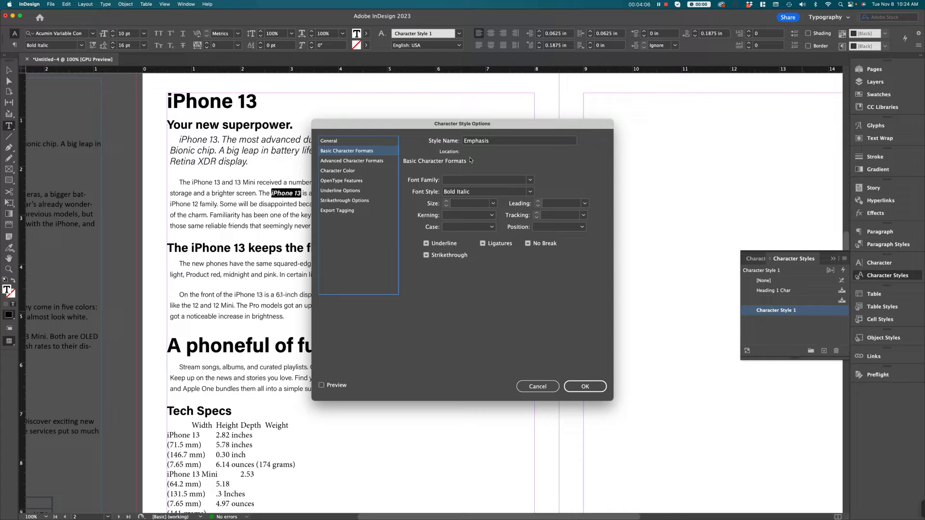
click(337, 171)
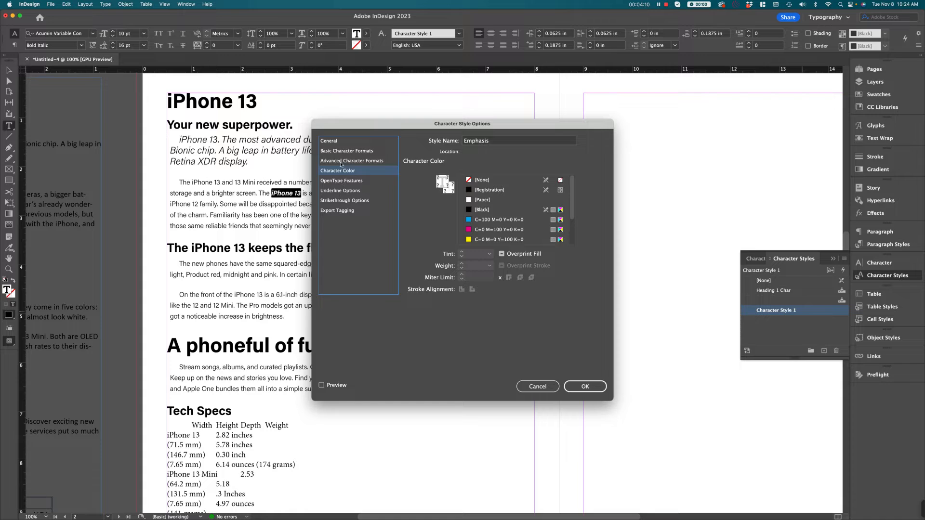
click(471, 220)
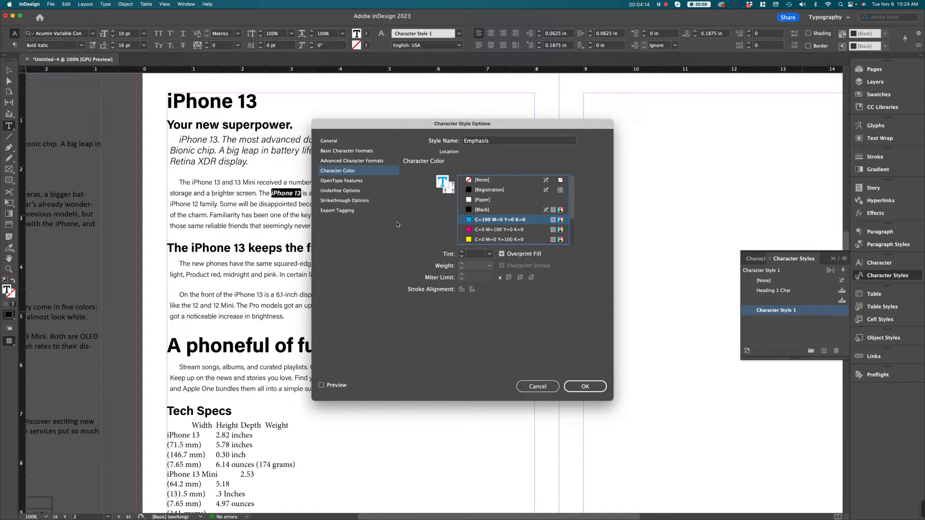
click(585, 387)
click(342, 208)
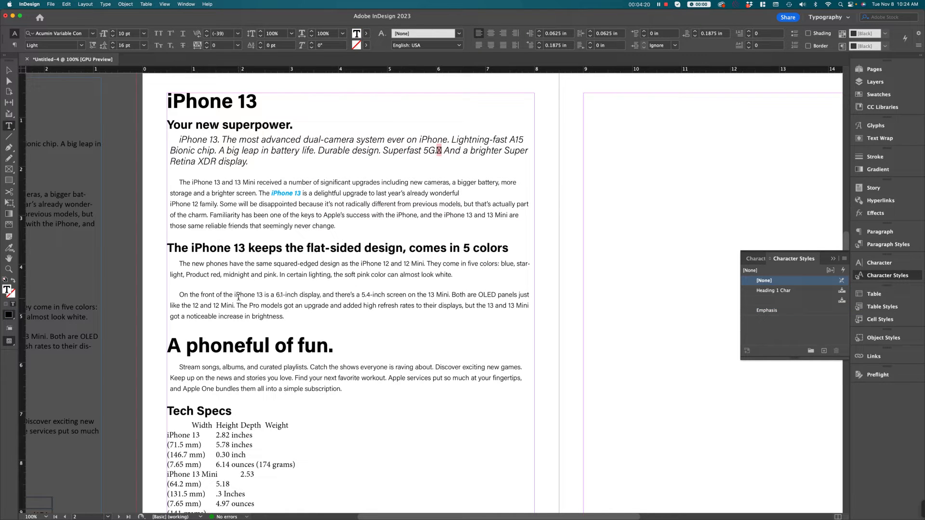
- Apply the Emphasis style to "iPhone 13" in the display paragraph, "iPhone 12" and "iPhone 13 and 13 Mini" in the first, and "iPhone 12 and 12"
drag(234, 295, 262, 294)
click(816, 311)
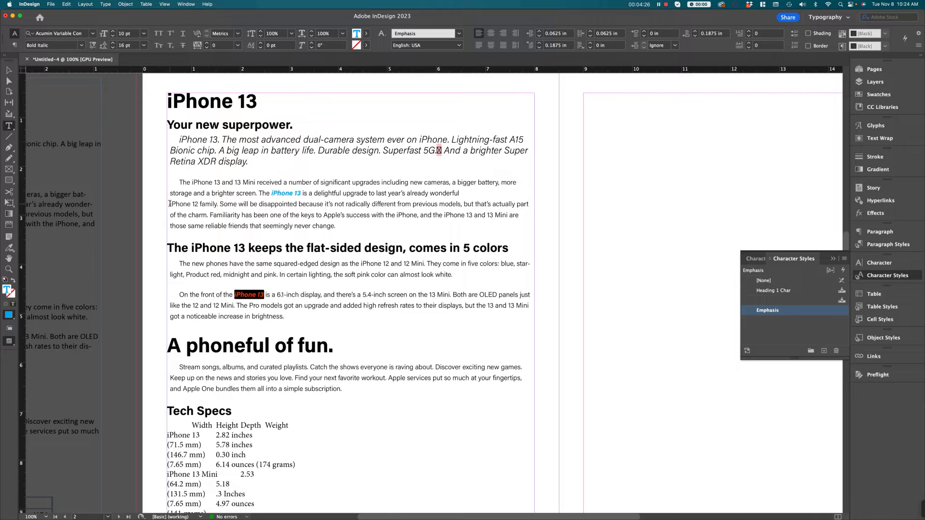
drag(169, 203, 198, 204)
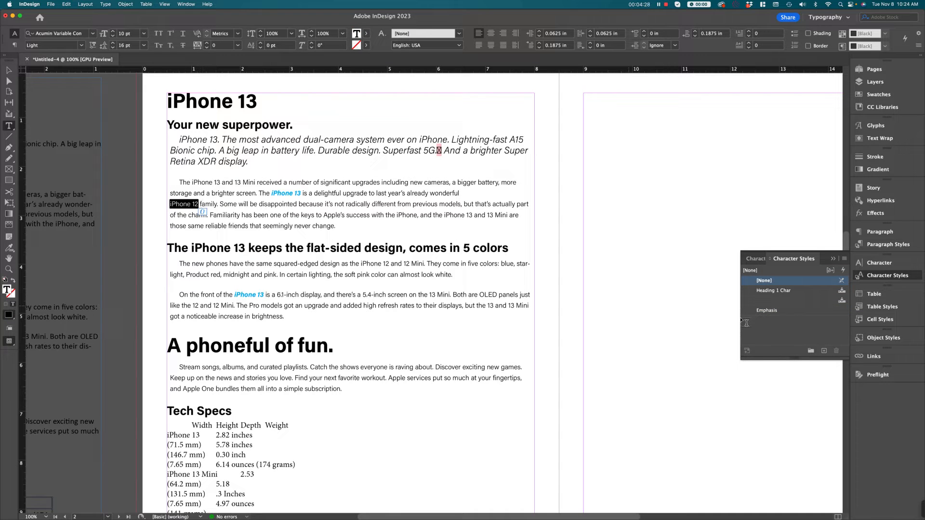
click(802, 314)
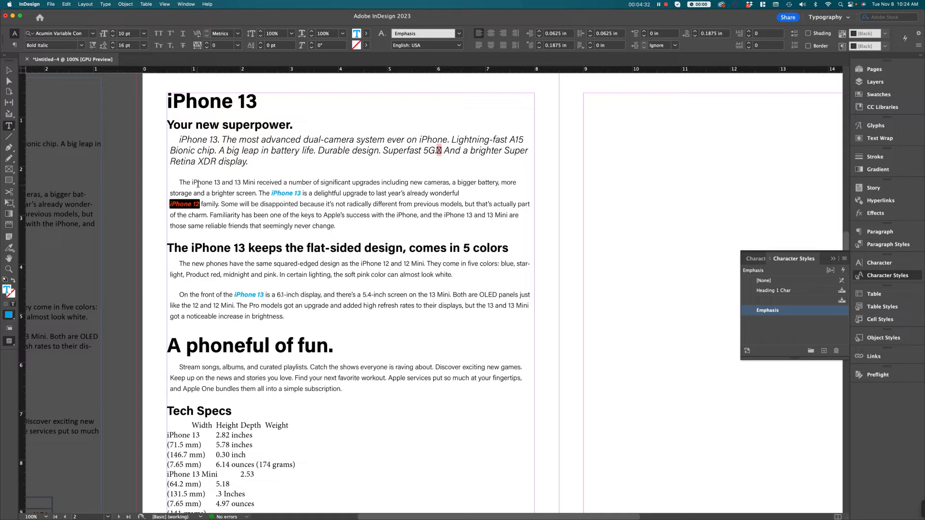
drag(192, 183, 254, 180)
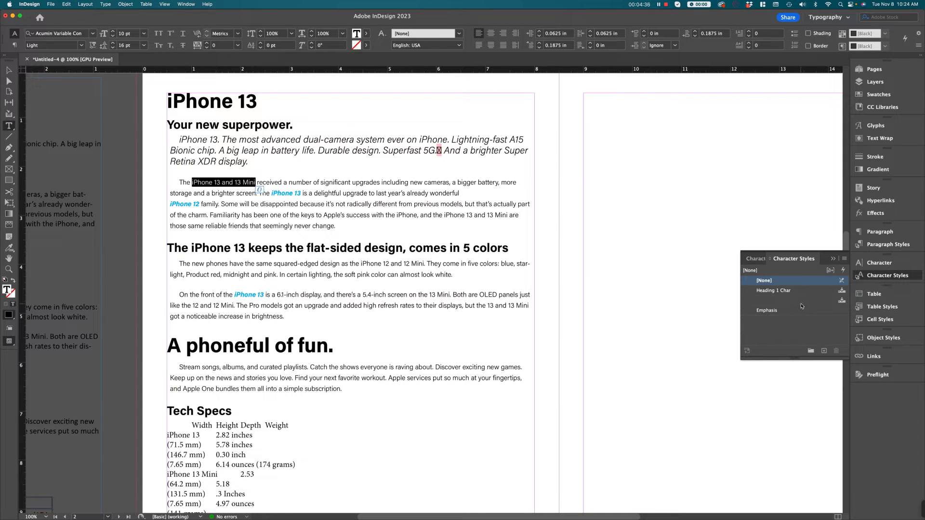
click(797, 310)
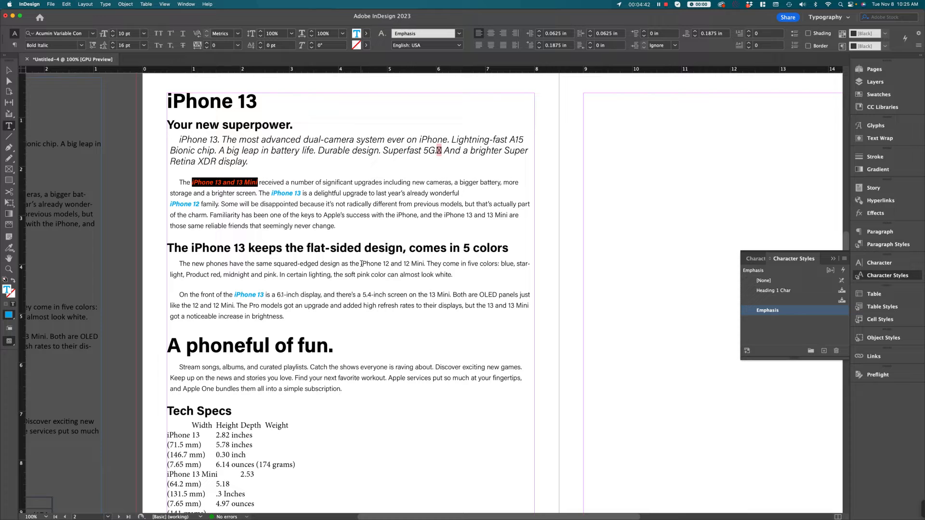
drag(361, 264, 409, 264)
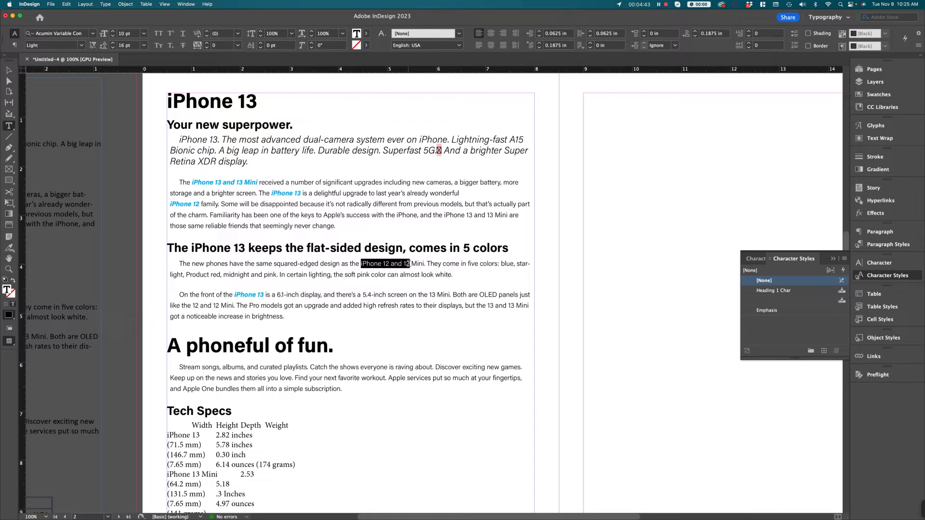
click(816, 313)
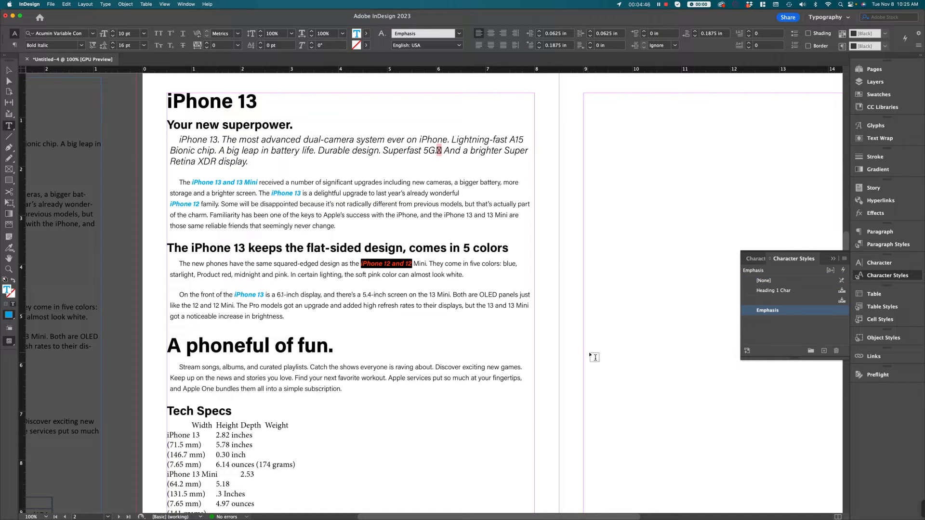
- With nothing selected, edit the Body Copy paragraph style and set its font family to Bodoni
click(891, 246)
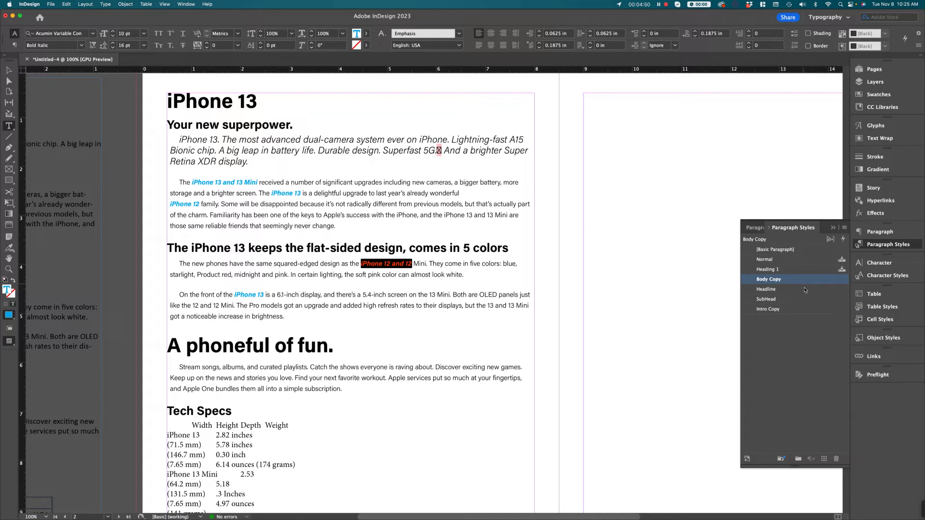
key(Escape)
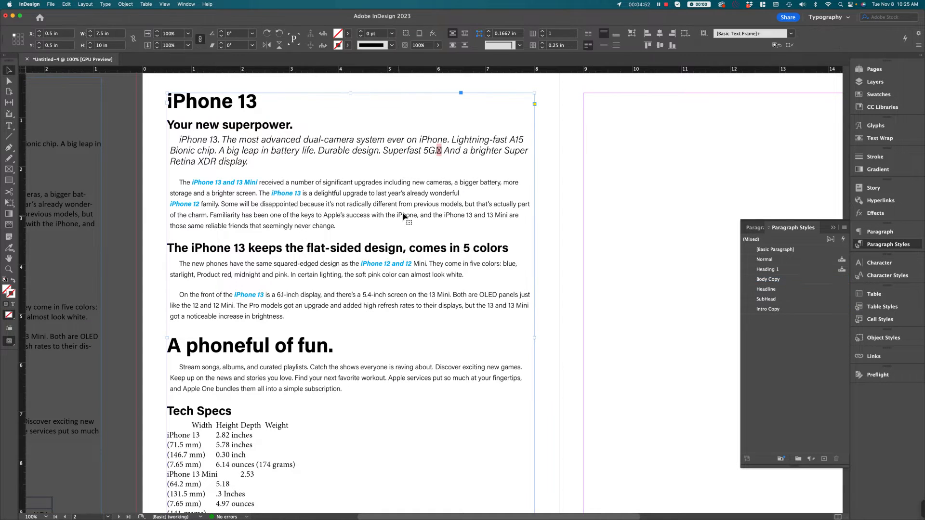
click(598, 219)
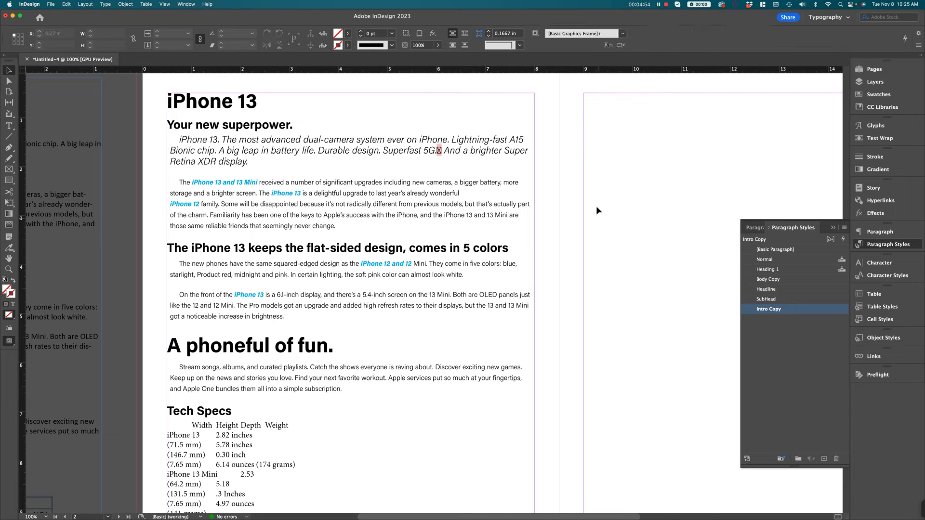
double_click(773, 283)
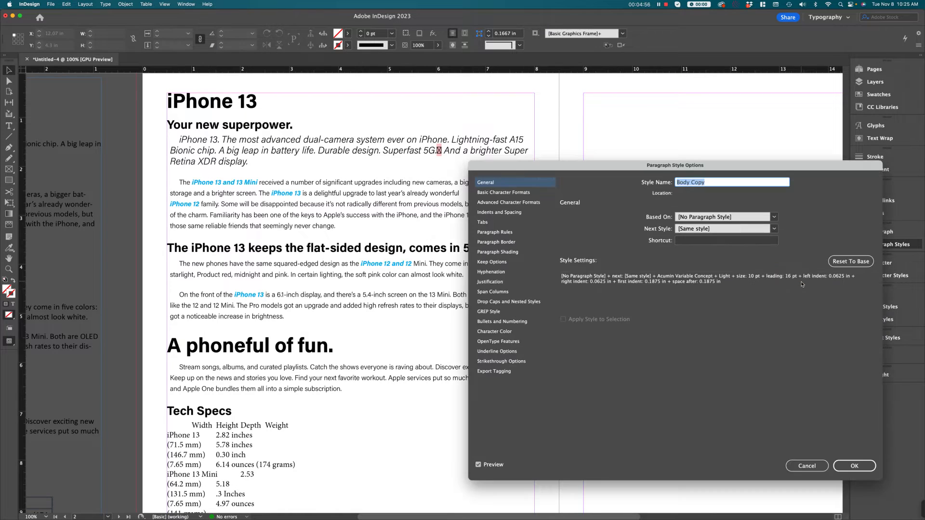
click(506, 193)
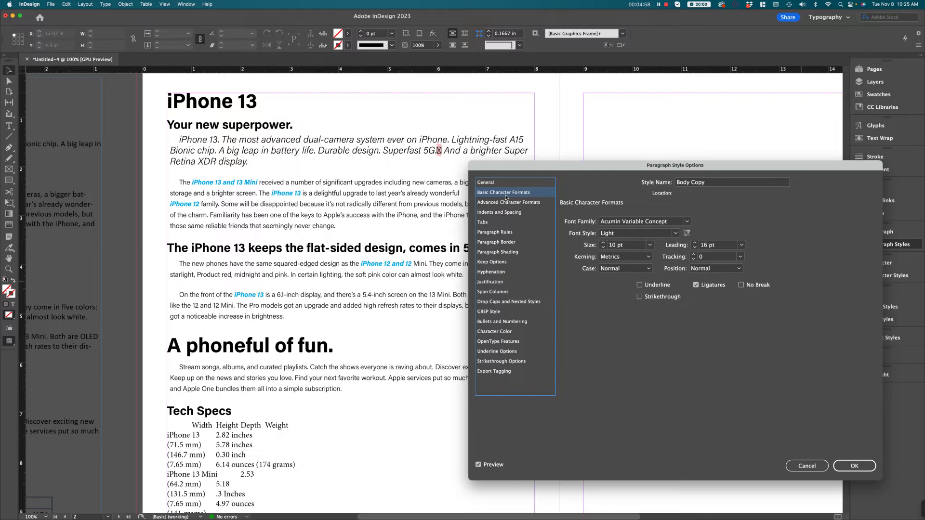
click(687, 222)
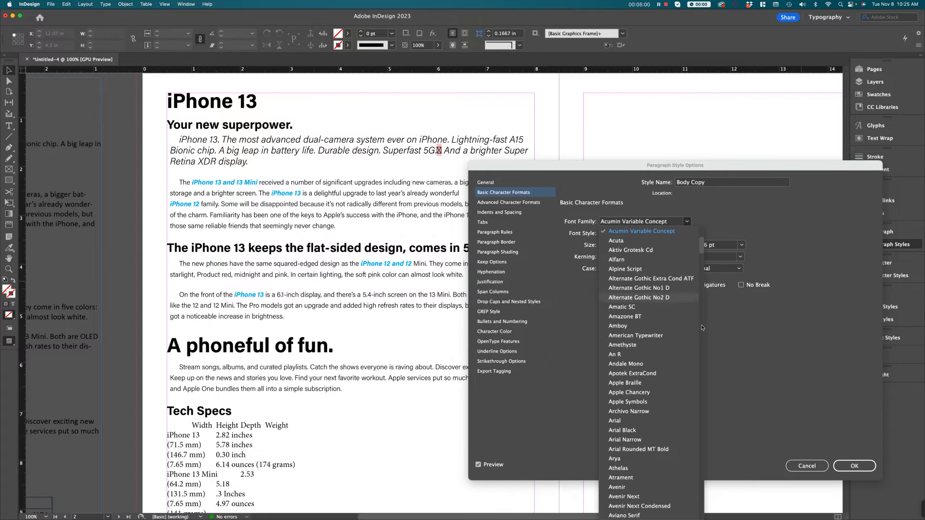
scroll(638, 360, down, 5)
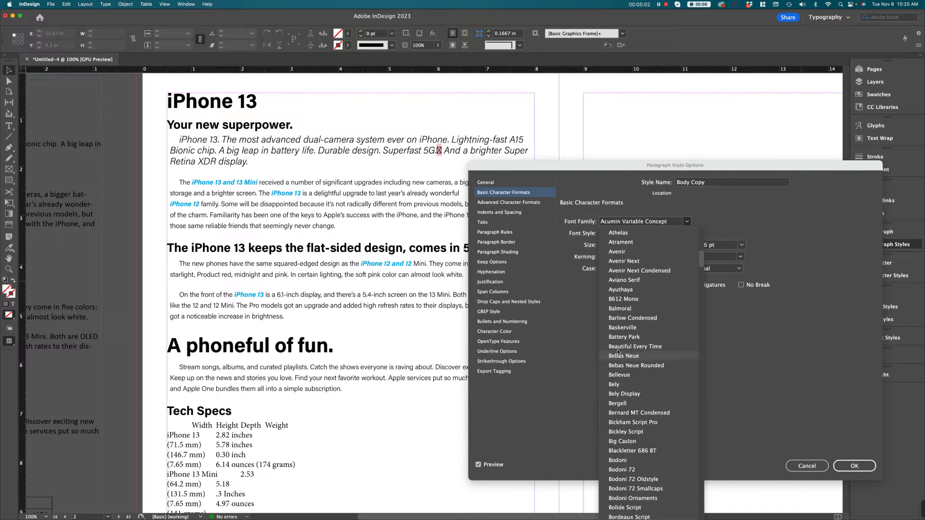
scroll(646, 370, down, 5)
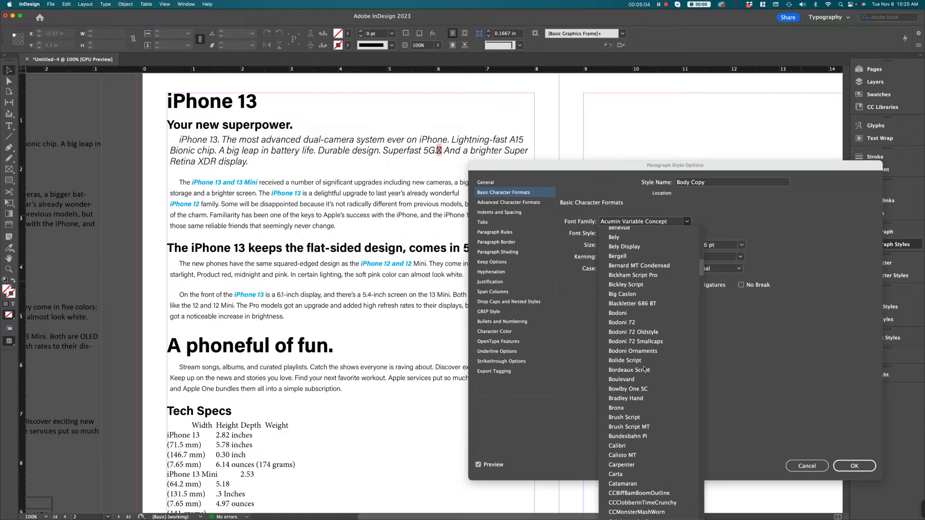
click(620, 314)
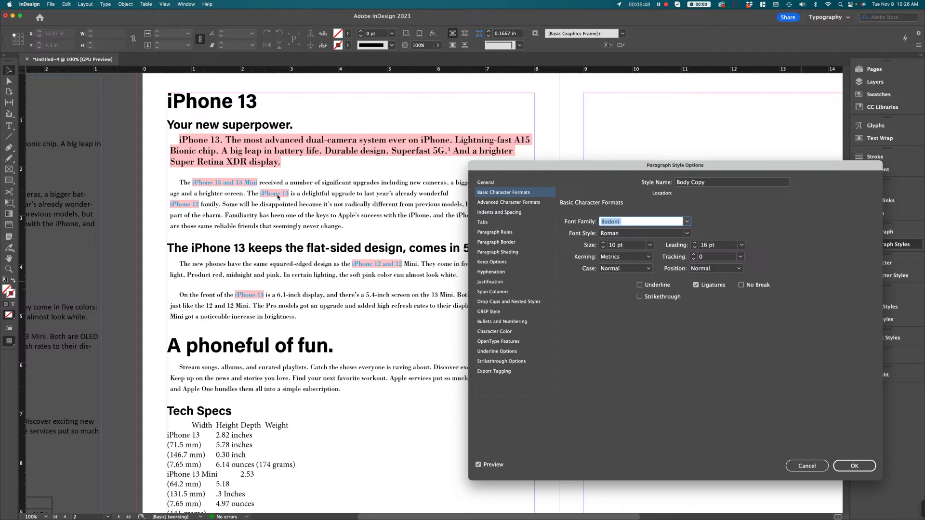
- Set the Body Copy style's font family to Adobe Garamond Pro, keep the Regular font style and save the style
click(686, 221)
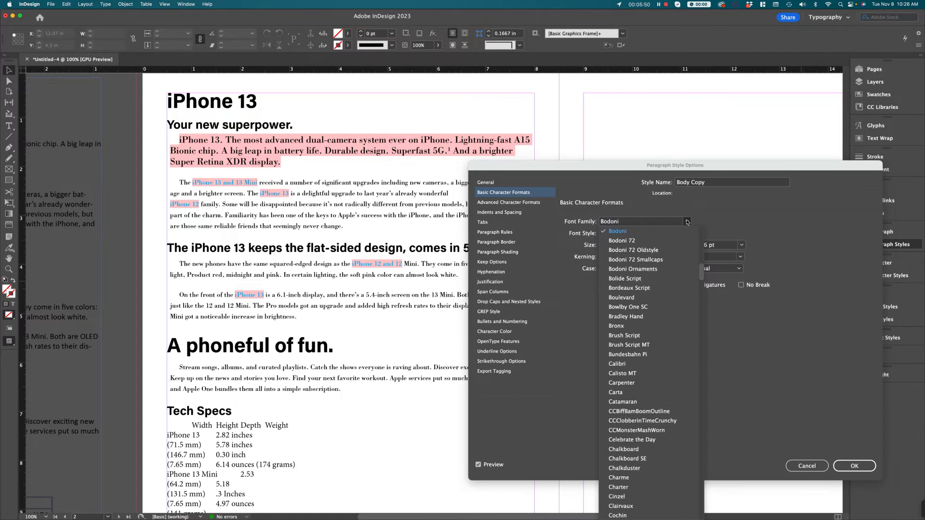
scroll(664, 285, down, 3)
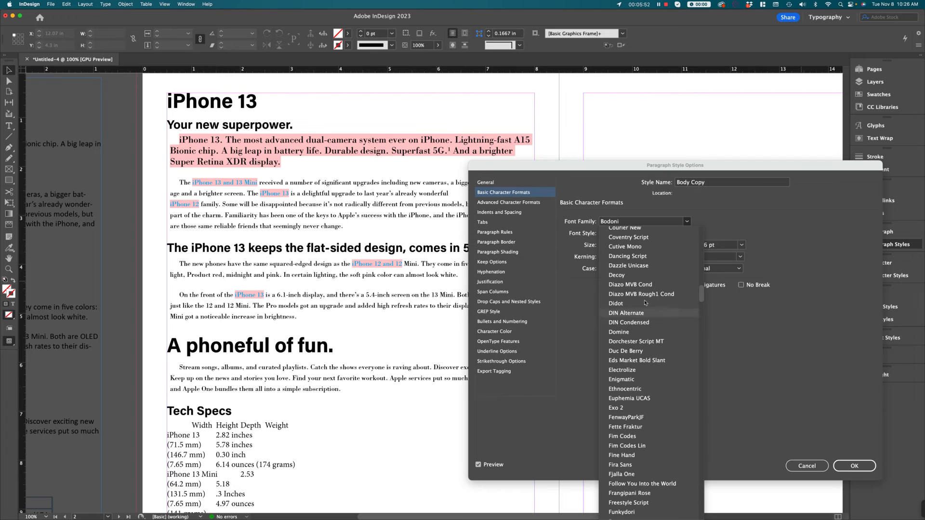
scroll(638, 333, down, 5)
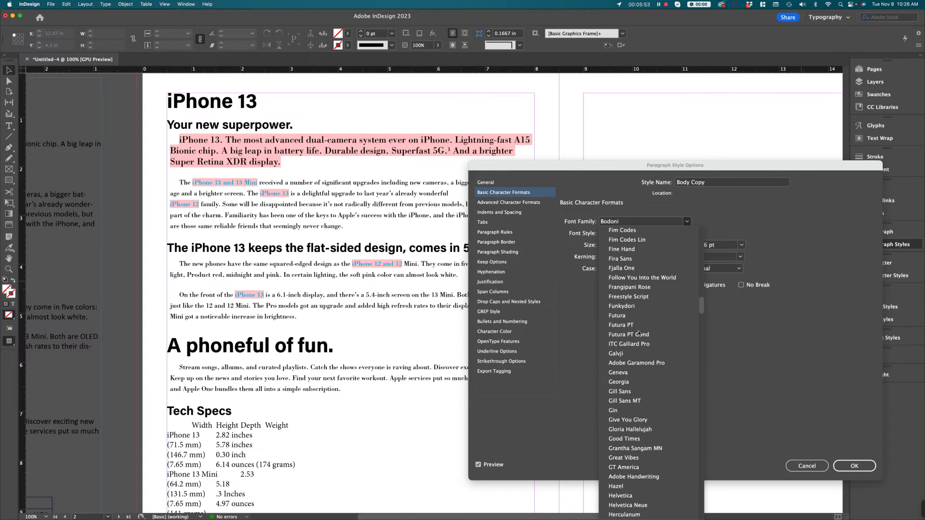
click(643, 365)
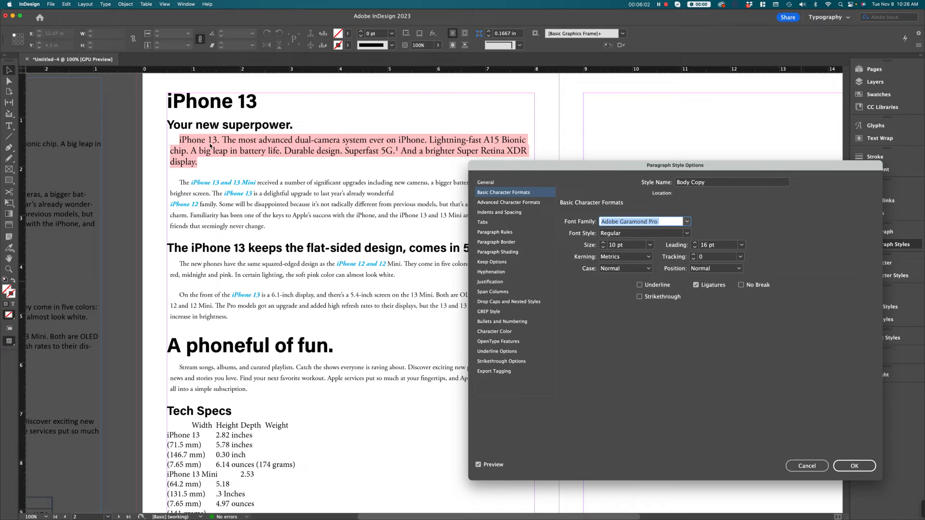
click(688, 233)
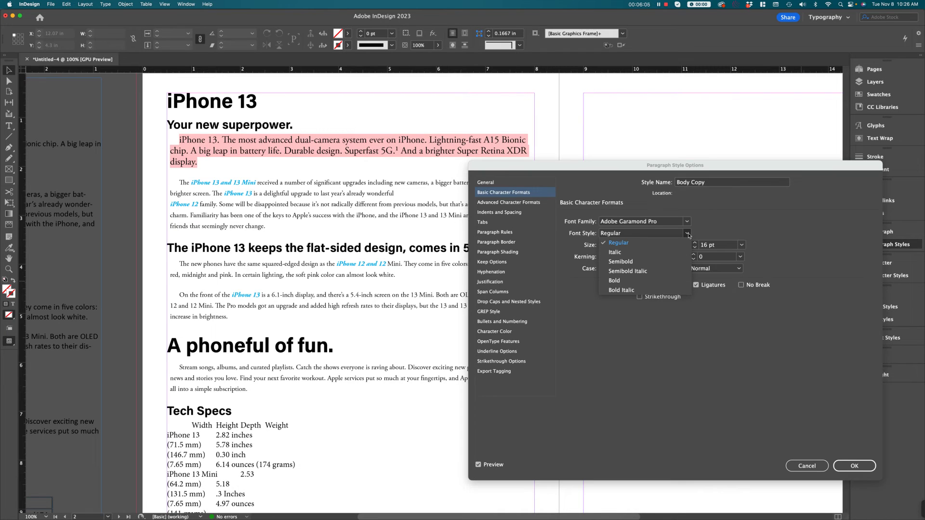
click(788, 223)
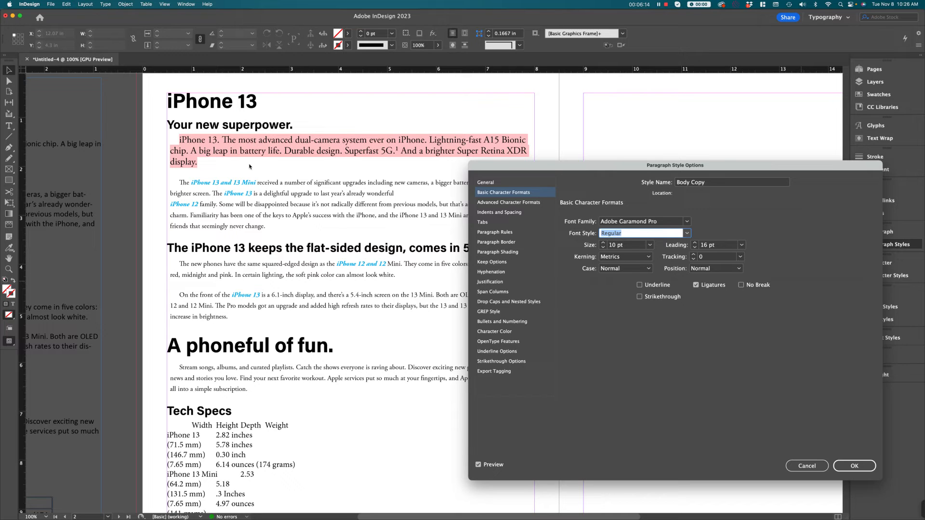
click(866, 471)
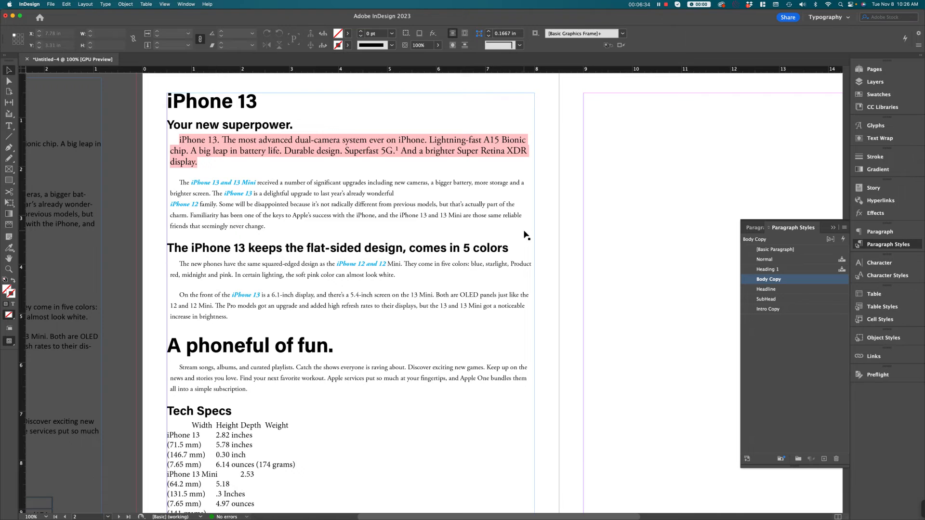
- Undo the Body Copy font change, select the main text frame and display the character styles
key(super+z)
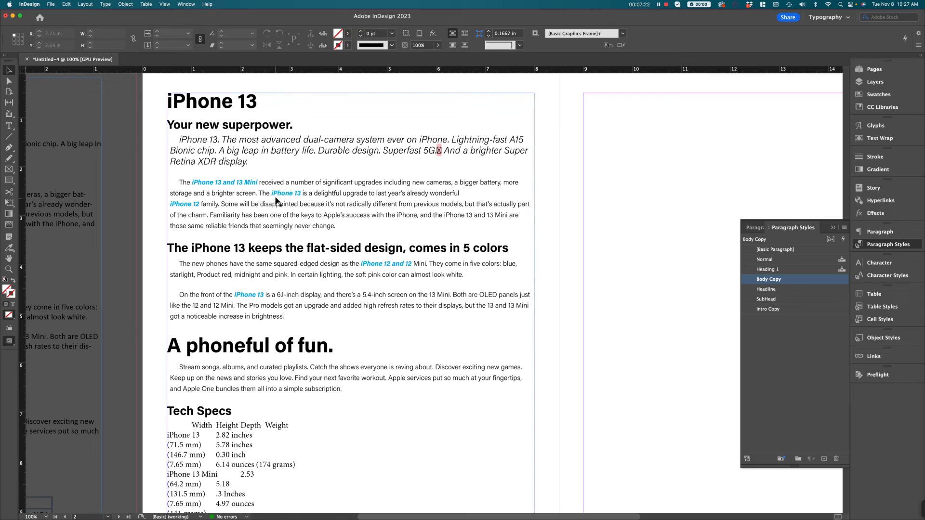
click(321, 188)
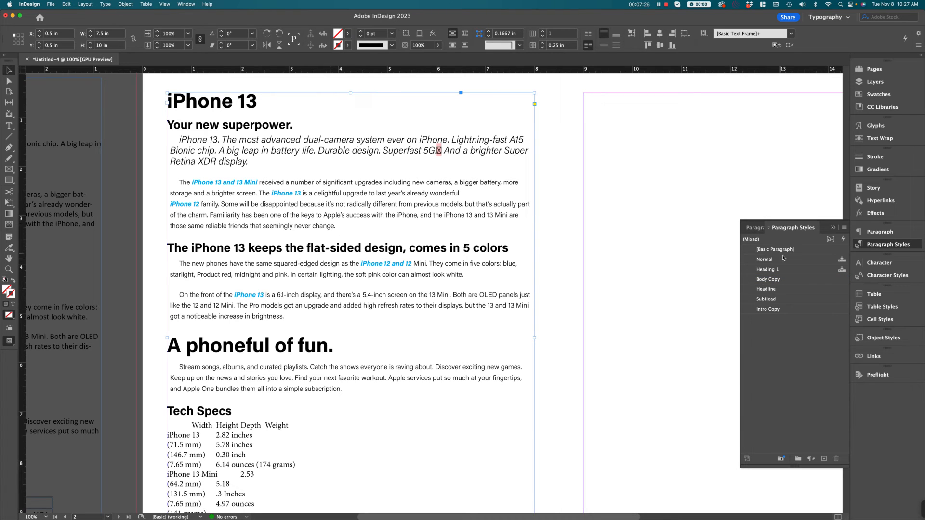
click(870, 275)
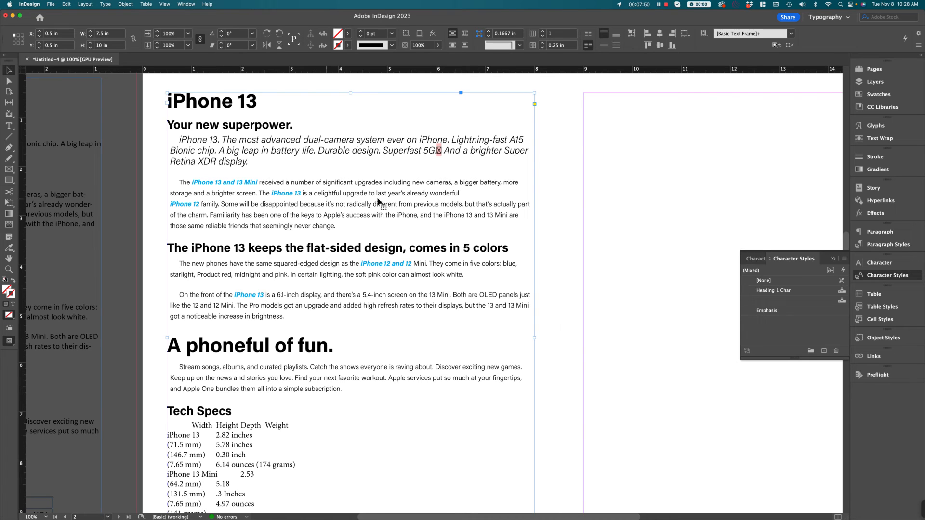
- Examine the Body Copy paragraph style's options for character formats, indents, tabs, rules, border, shading, bullets and numbering, and character color
click(798, 204)
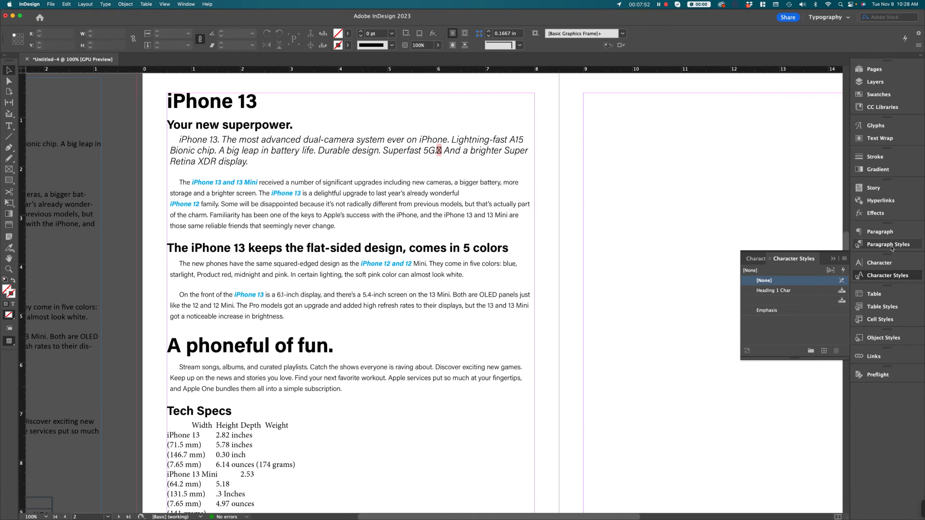
click(889, 245)
click(889, 246)
click(889, 244)
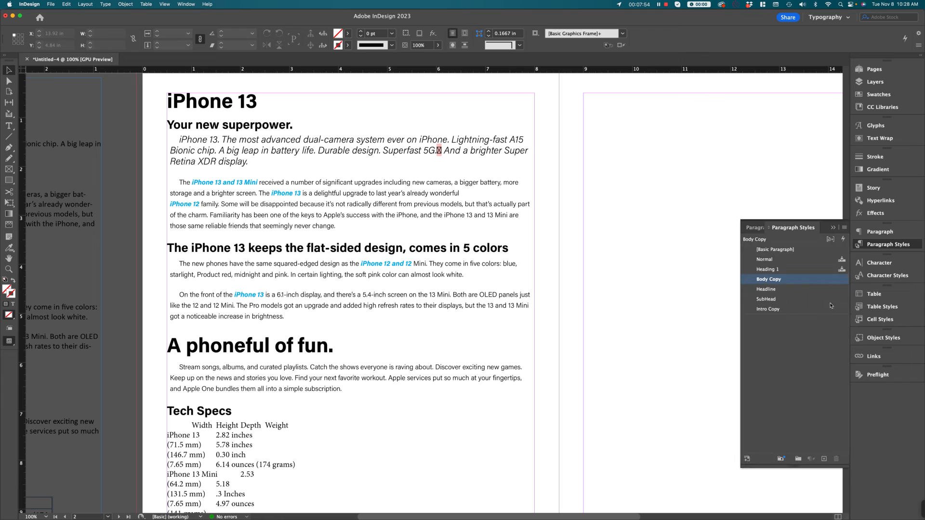
double_click(777, 279)
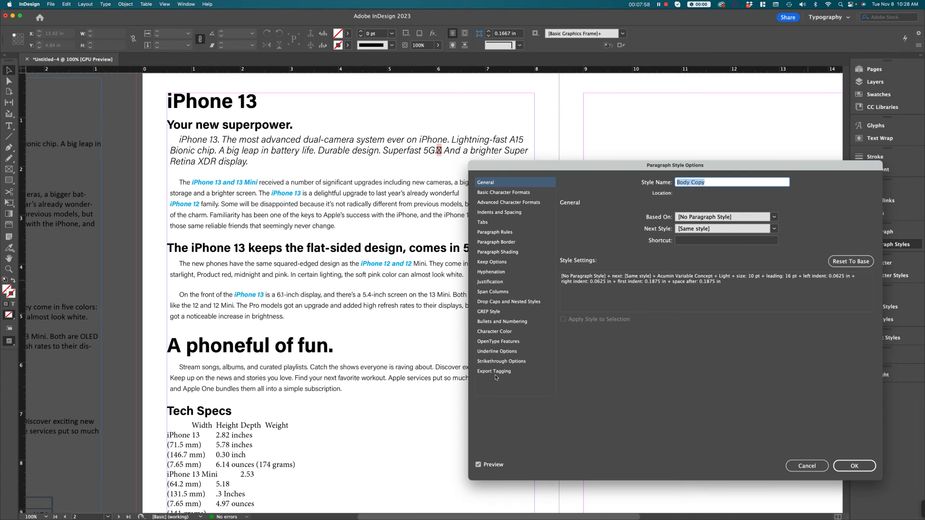
click(488, 194)
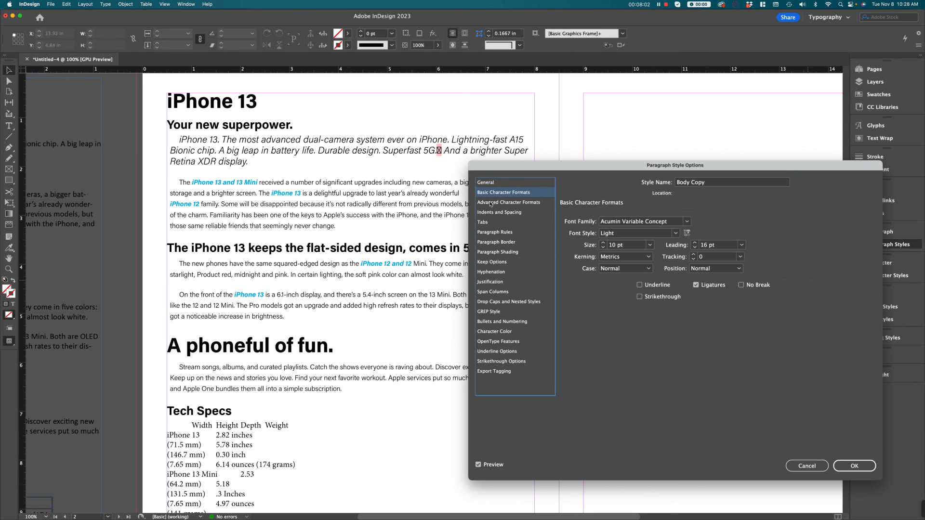
click(494, 203)
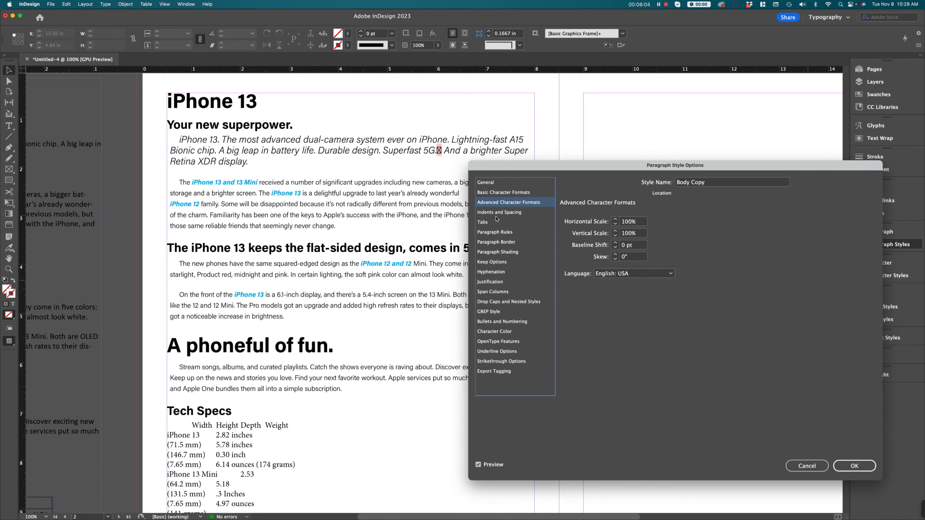
click(497, 214)
click(483, 226)
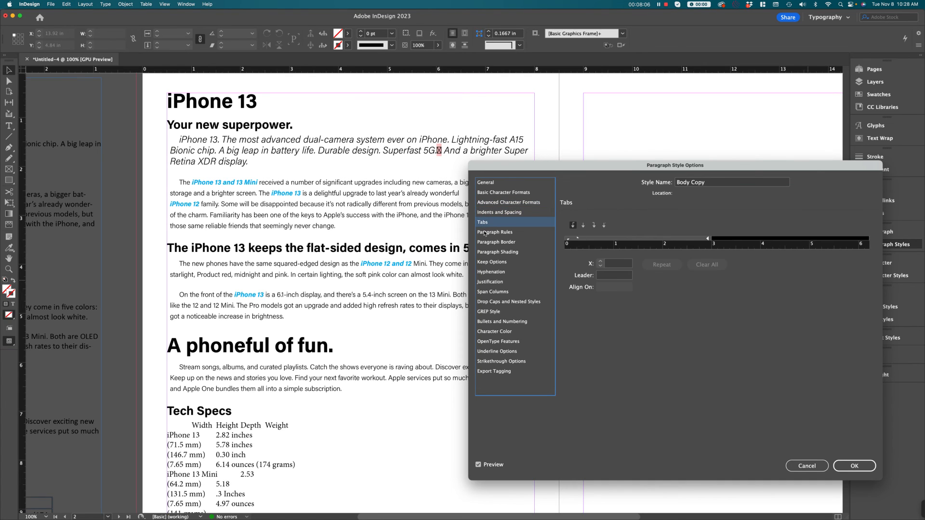
click(487, 234)
click(491, 243)
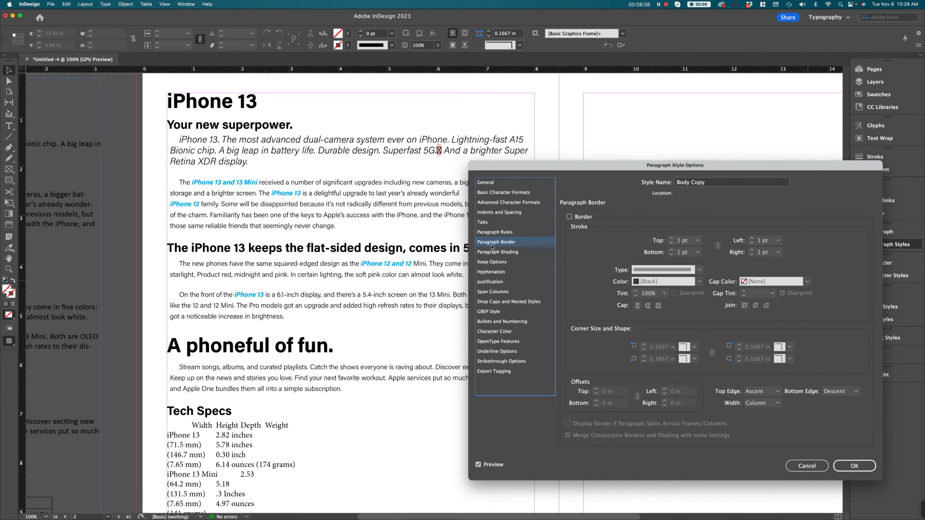
click(498, 254)
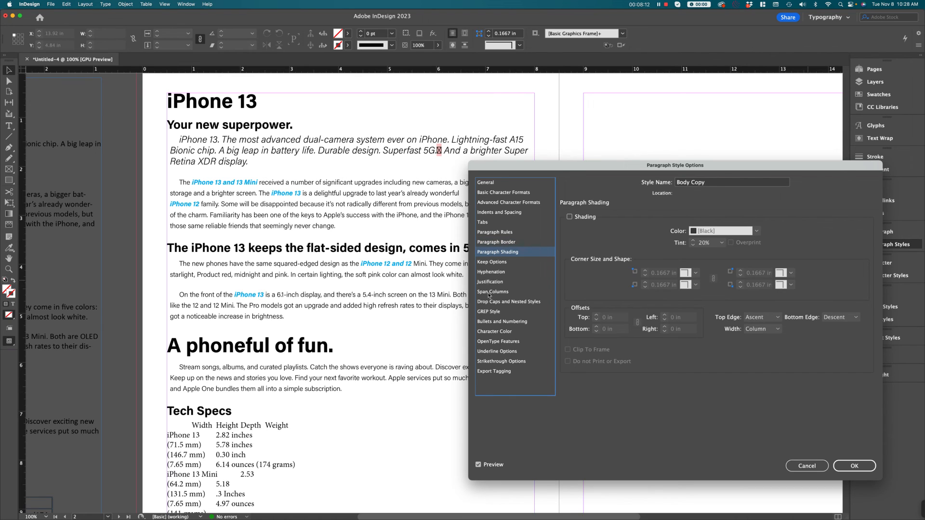
click(488, 324)
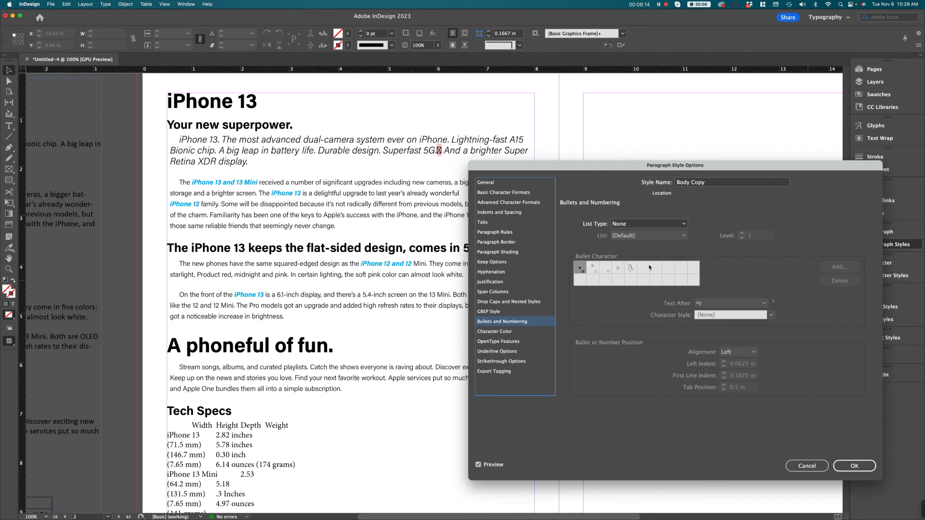
click(491, 332)
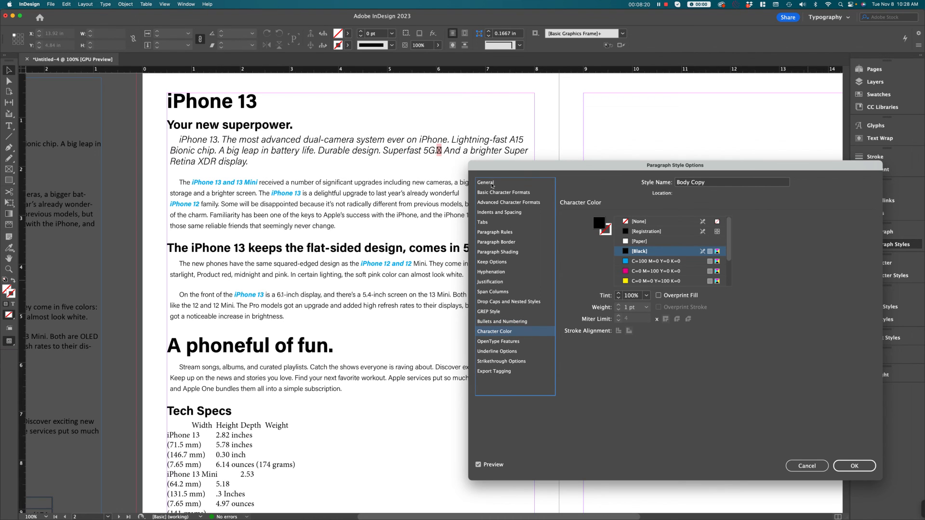
click(807, 466)
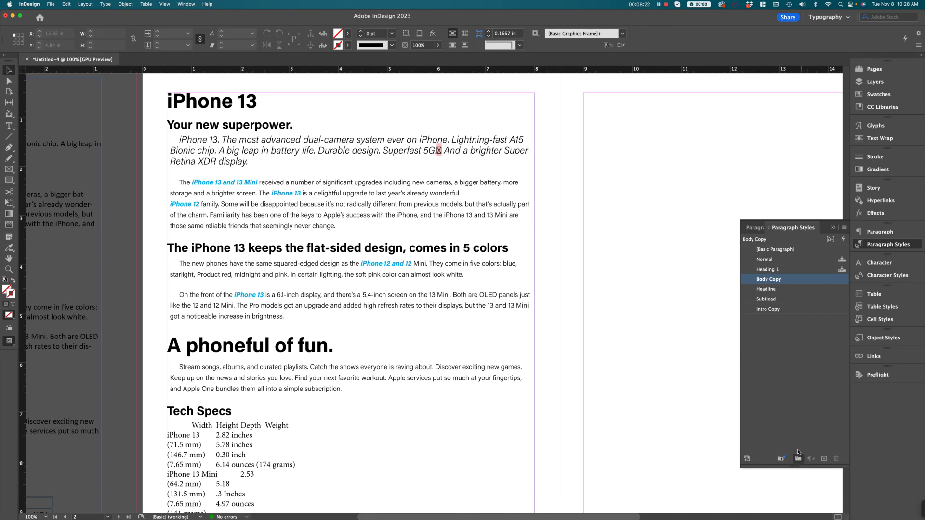
- Review the option categories and settings of the Emphasis character style and close its options
click(900, 277)
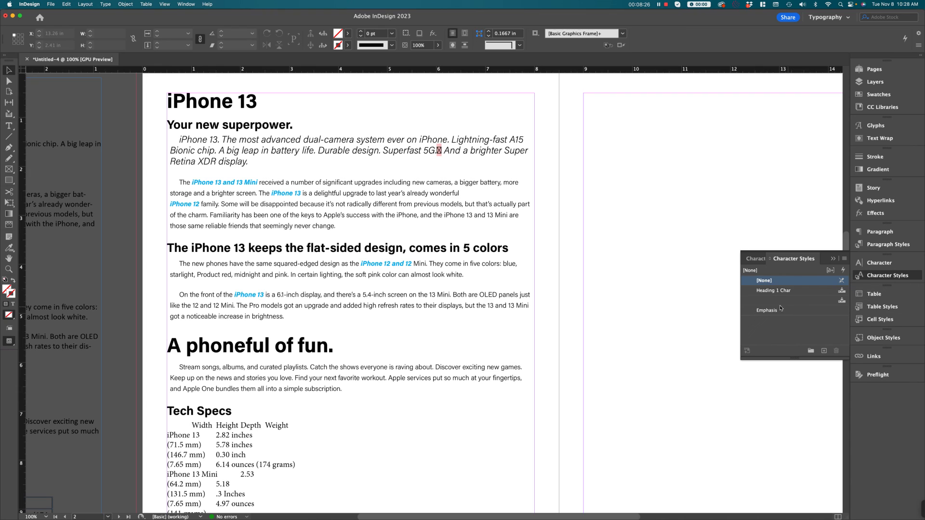
double_click(809, 311)
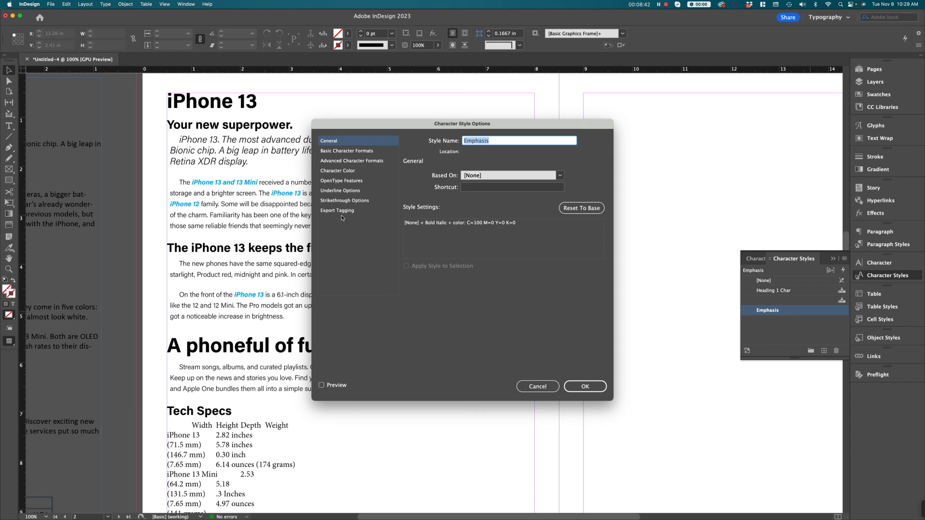
click(585, 387)
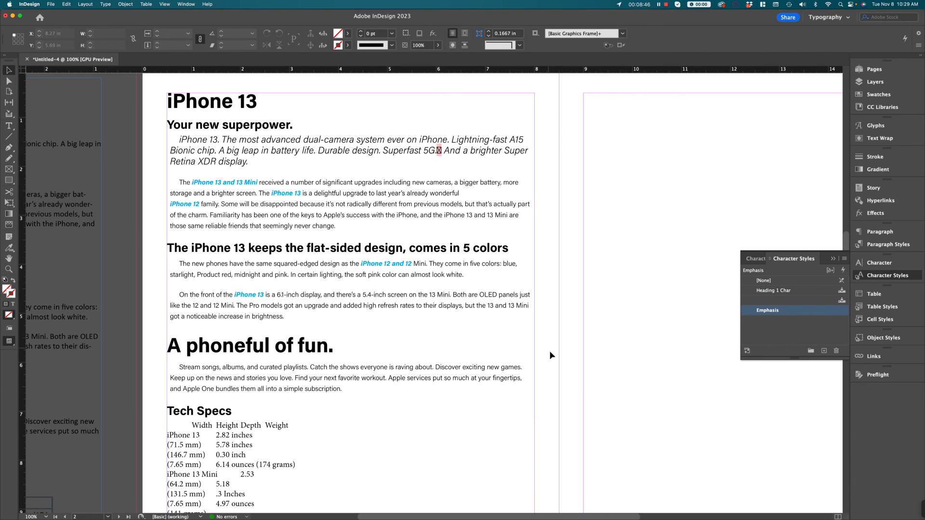